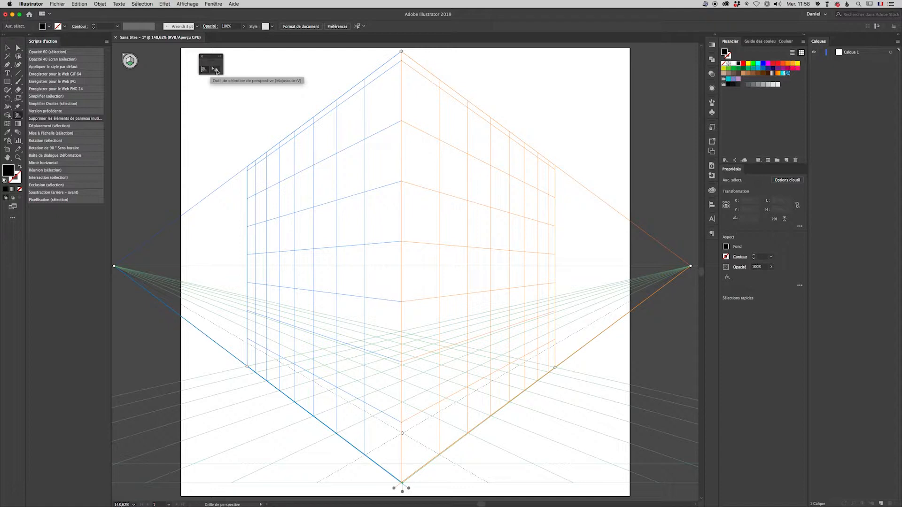
- Adjust the two-point perspective grid by moving the left vanishing point slightly outward and repositioning the controls near the grid's base
{"action": "left_click", "coordinate": [215, 70]}
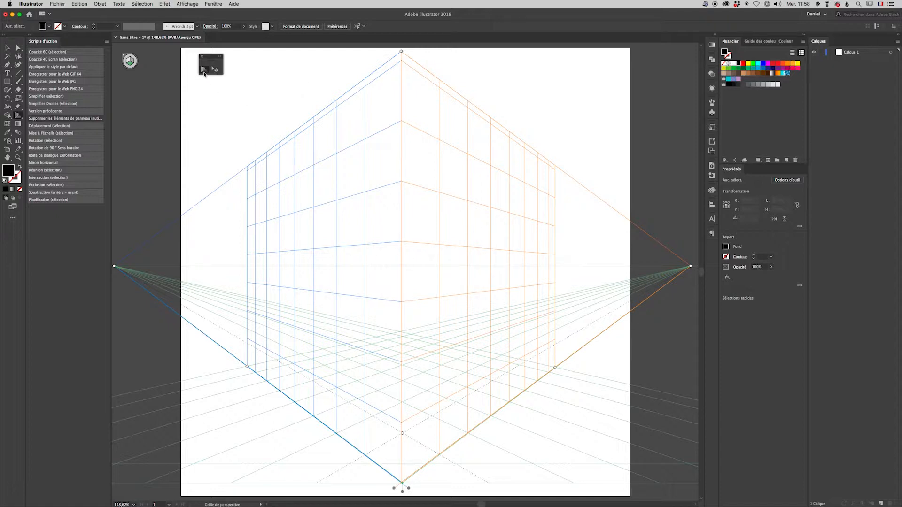
{"action": "left_click", "coordinate": [204, 71]}
{"action": "left_click_drag", "start_coordinate": [114, 267], "coordinate": [189, 269]}
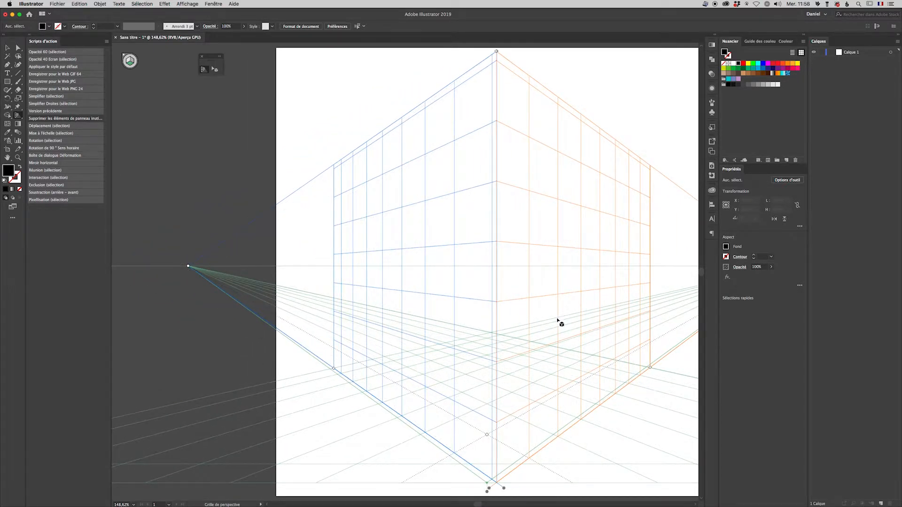
{"action": "left_click_drag", "start_coordinate": [570, 304], "coordinate": [504, 305]}
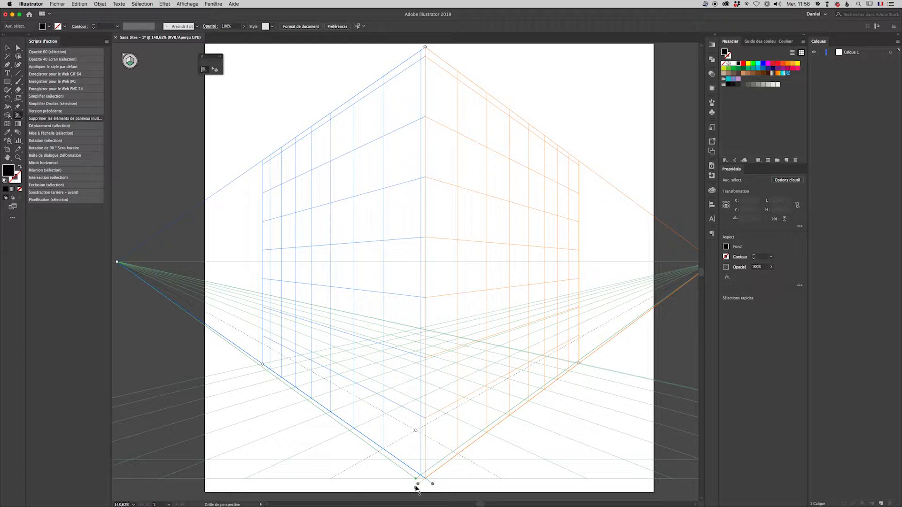
{"action": "mouse_move", "coordinate": [416, 487]}
{"action": "left_mouse_down"}
{"action": "mouse_move", "coordinate": [426, 482]}
{"action": "mouse_move", "coordinate": [417, 415]}
{"action": "mouse_move", "coordinate": [429, 487]}
{"action": "mouse_move", "coordinate": [412, 309]}
{"action": "mouse_move", "coordinate": [413, 489]}
{"action": "left_mouse_up"}
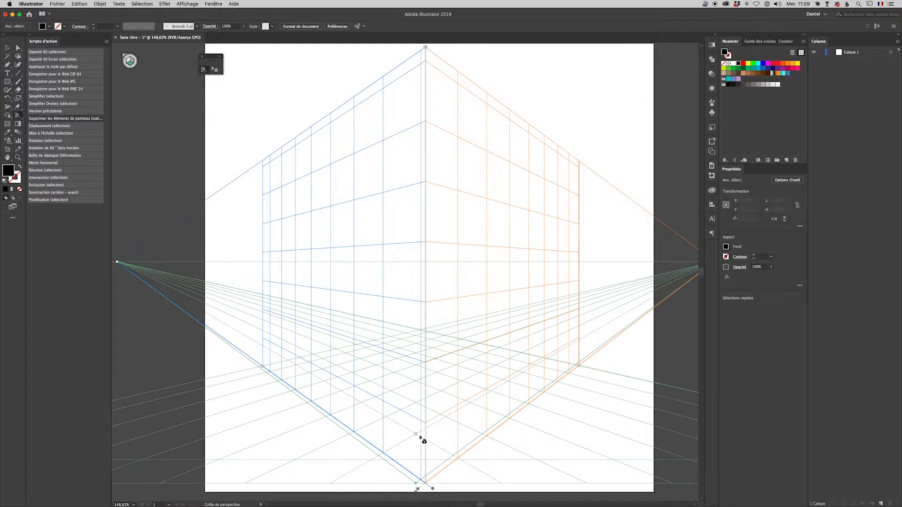
{"action": "left_click_drag", "start_coordinate": [415, 435], "coordinate": [429, 366]}
- Add the point text "PIXELS" in 72 pt Azo Sans Uber Regular across the upper middle of the grid
{"action": "left_click", "coordinate": [8, 73]}
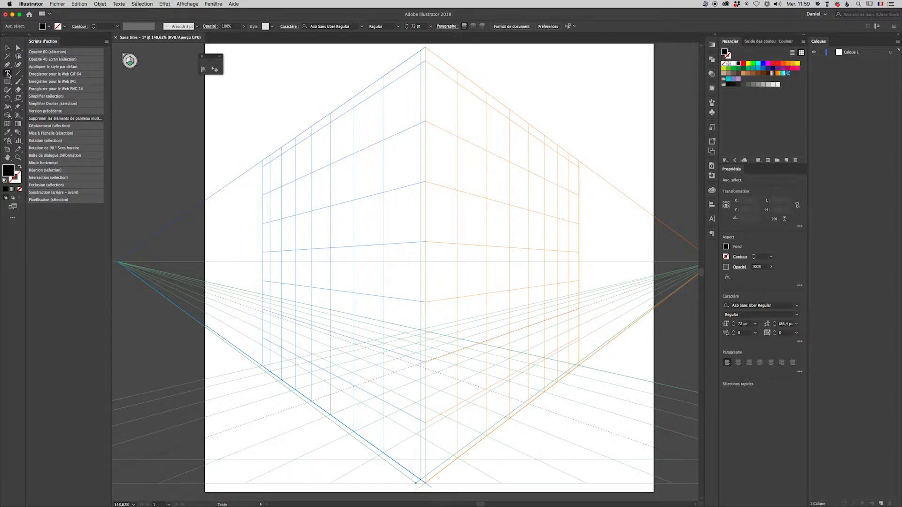
{"action": "left_click", "coordinate": [338, 219]}
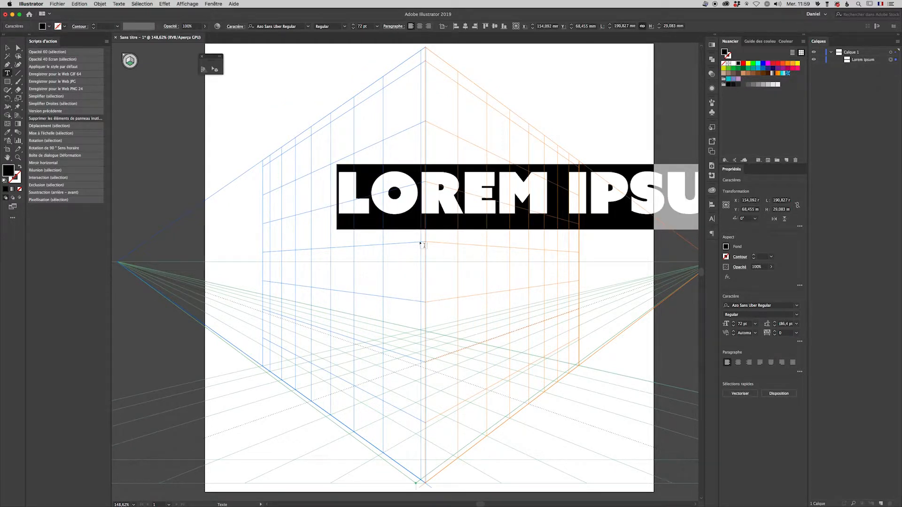
{"action": "type", "text": "PIXELS"}
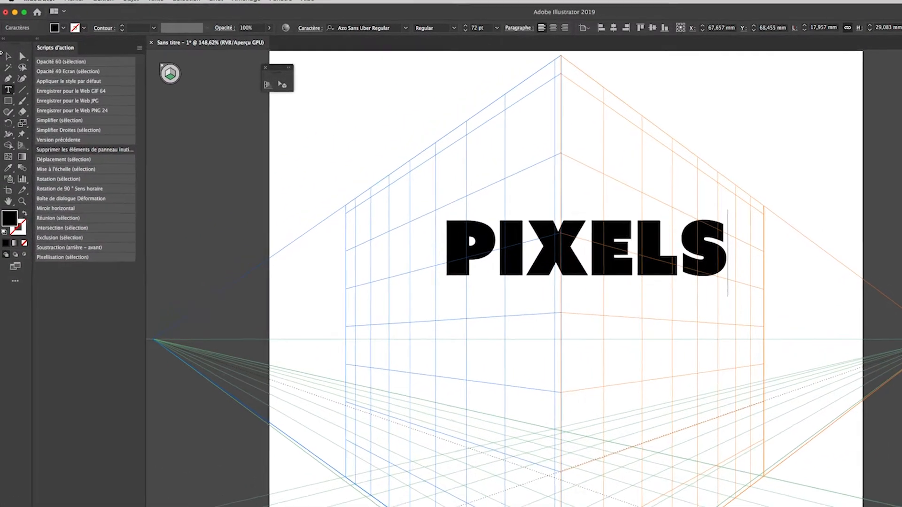
{"action": "left_click", "coordinate": [8, 55]}
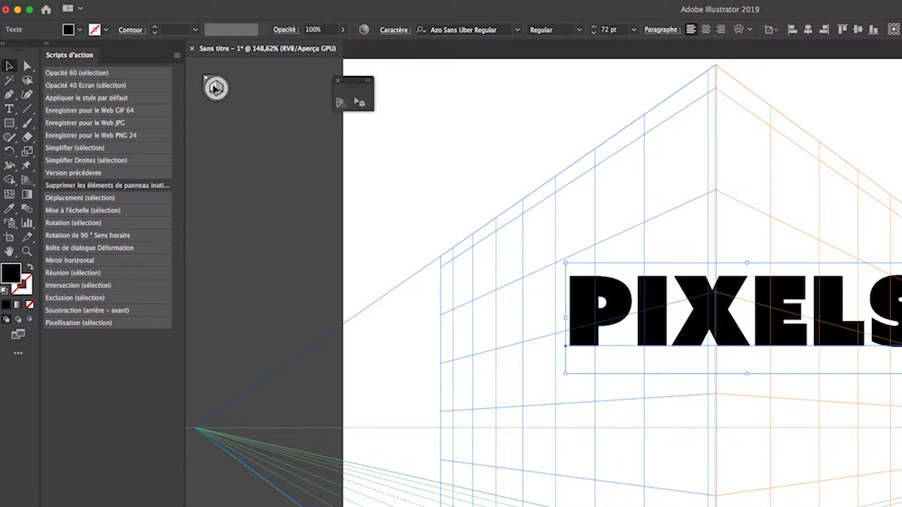
- Make the left grid the active plane and attach the "PIXELS" text to it in perspective
{"action": "left_click", "coordinate": [215, 89]}
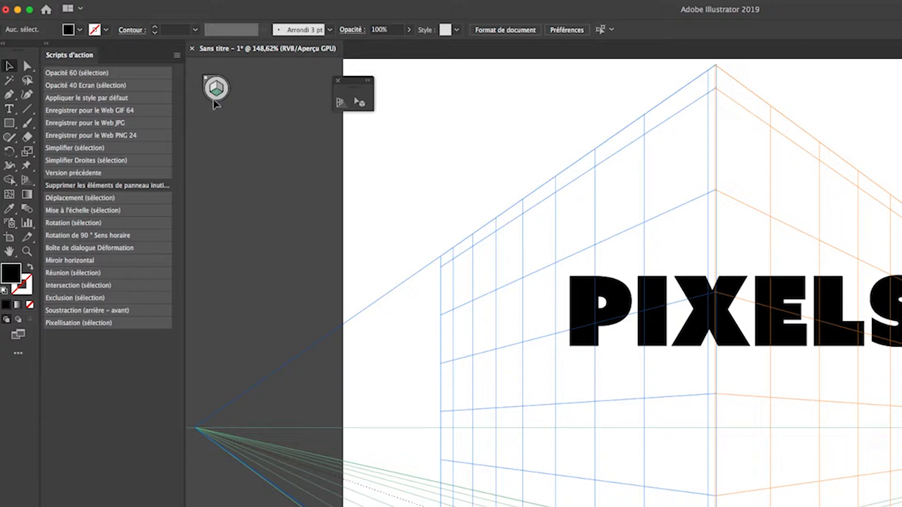
{"action": "left_click", "coordinate": [339, 103]}
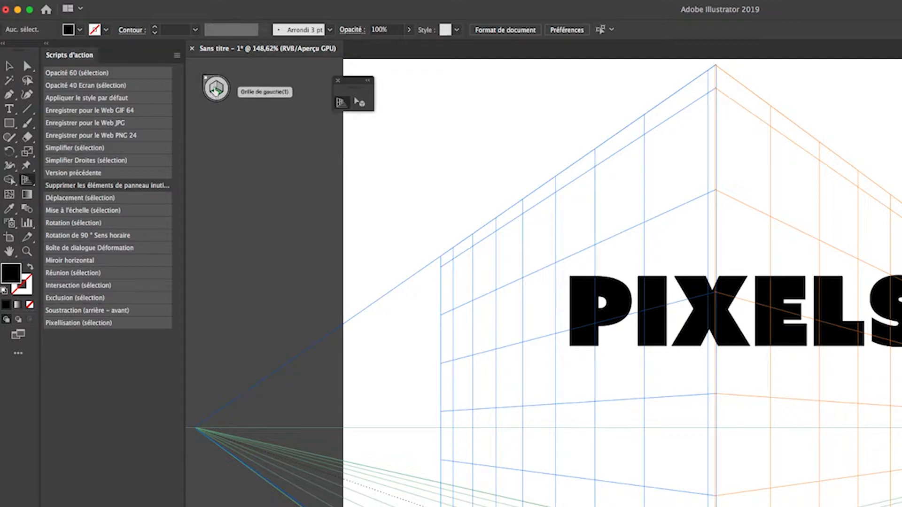
{"action": "left_click", "coordinate": [214, 89]}
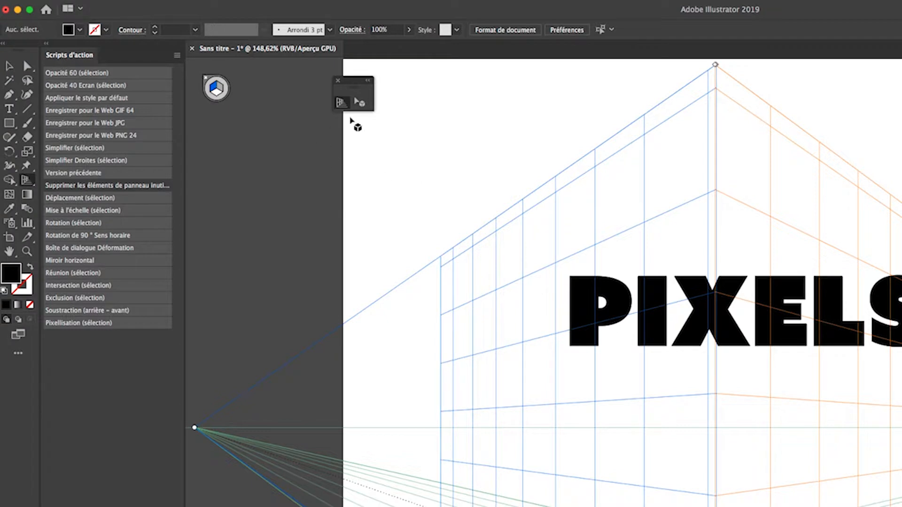
{"action": "left_click", "coordinate": [360, 102]}
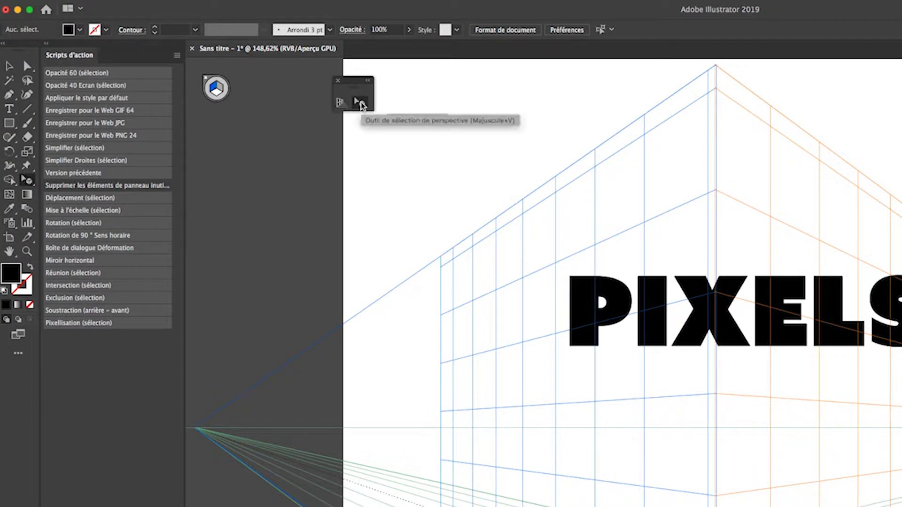
{"action": "left_click_drag", "start_coordinate": [649, 300], "coordinate": [533, 306]}
- Enlarge the "PIXELS" text along the left plane to about 472 mm wide and 65 mm high, spanning most of the artboard
{"action": "left_click_drag", "start_coordinate": [598, 296], "coordinate": [901, 367]}
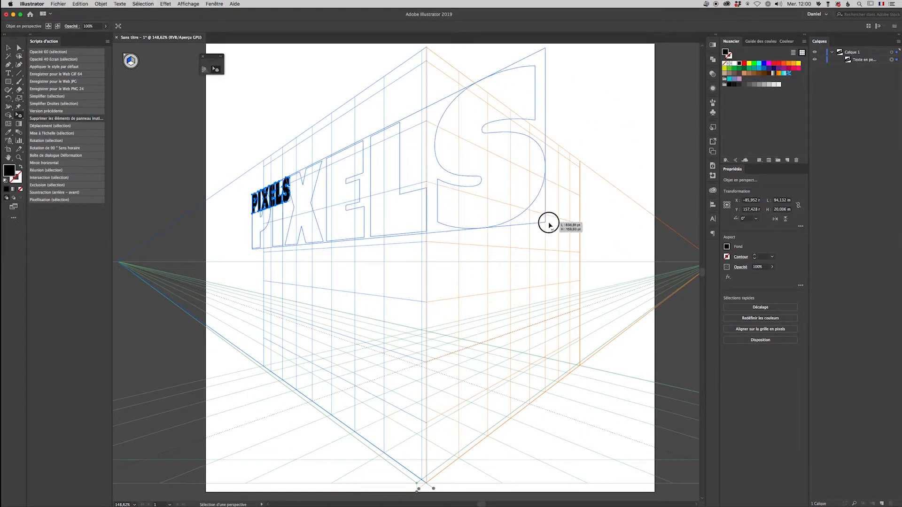
{"action": "left_click_drag", "start_coordinate": [549, 225], "coordinate": [578, 224]}
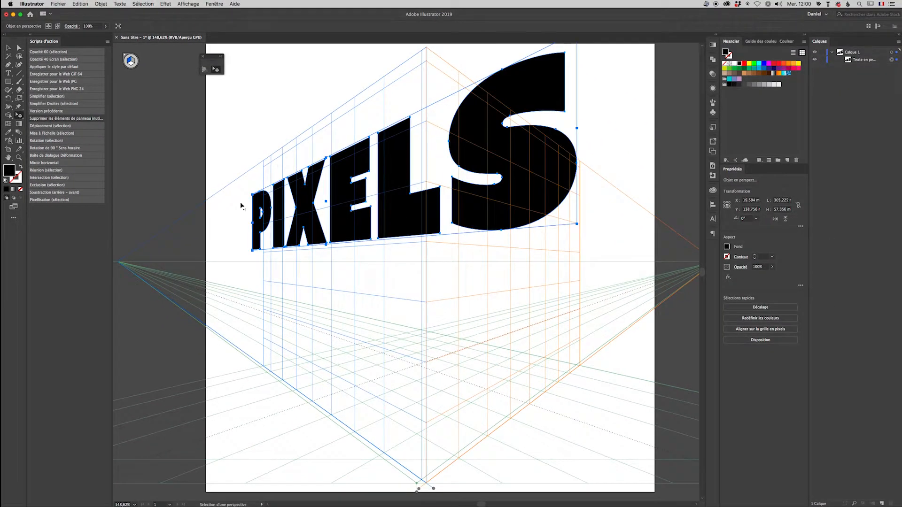
{"action": "left_click_drag", "start_coordinate": [255, 200], "coordinate": [215, 207]}
{"action": "left_click_drag", "start_coordinate": [493, 168], "coordinate": [494, 168]}
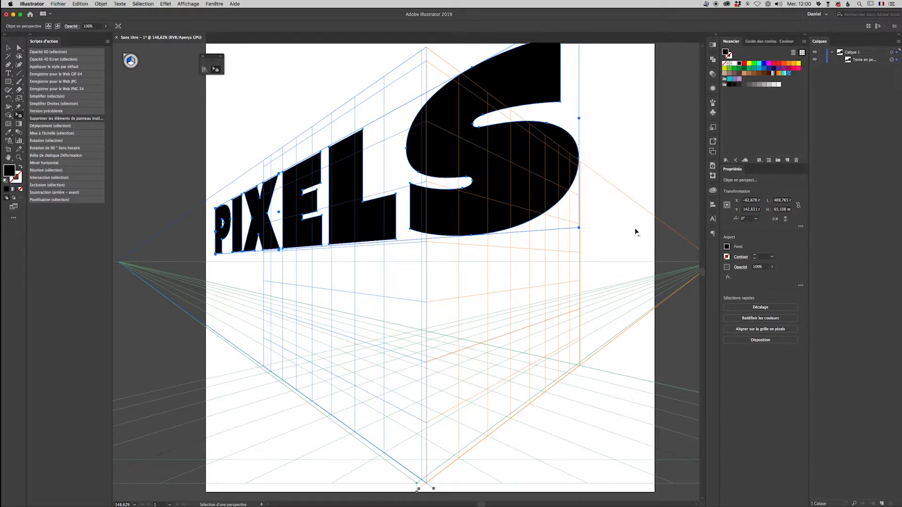
{"action": "left_click_drag", "start_coordinate": [578, 226], "coordinate": [587, 227]}
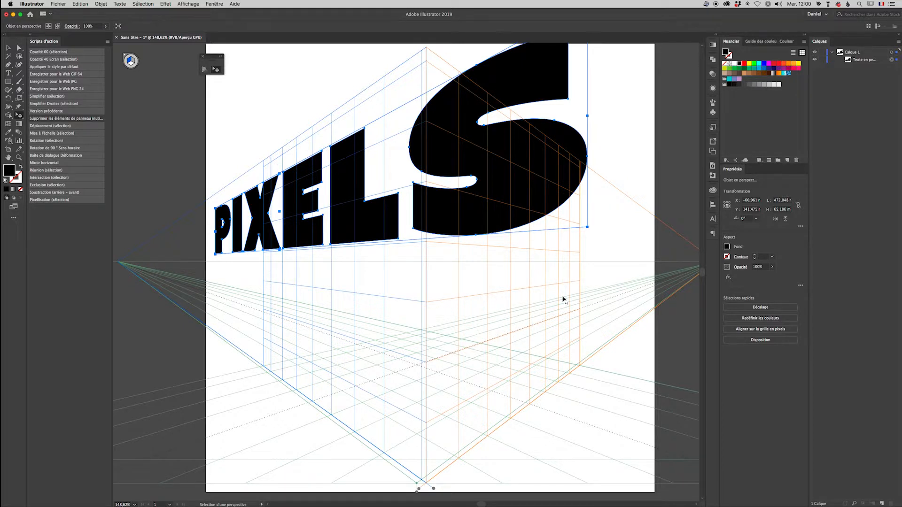
- Add the text "VECTEURS" below "PIXELS" and attach it to the right perspective plane
{"action": "left_click", "coordinate": [133, 62]}
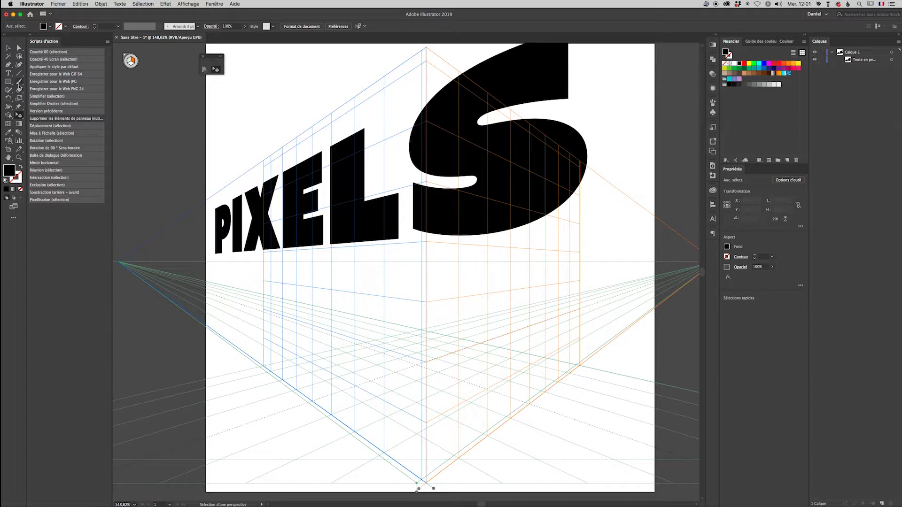
{"action": "left_click", "coordinate": [10, 74]}
{"action": "left_click", "coordinate": [406, 321]}
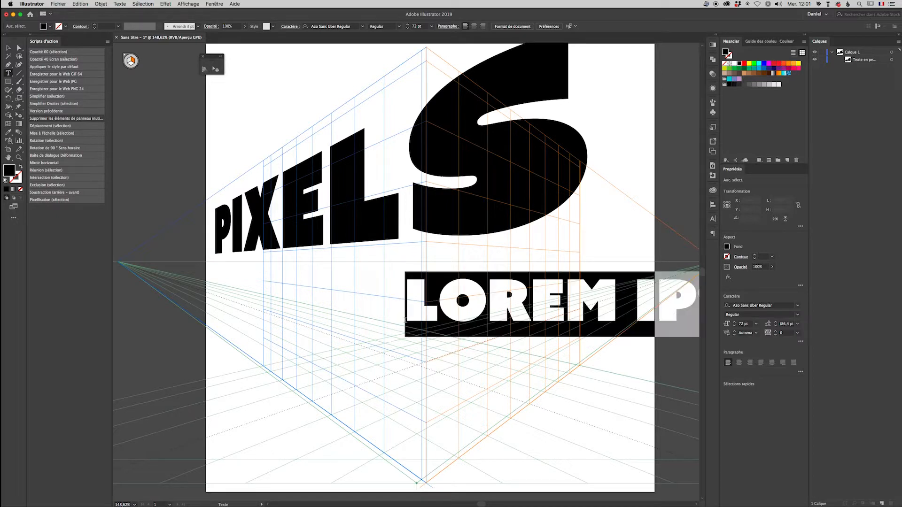
{"action": "type", "text": "VE"}
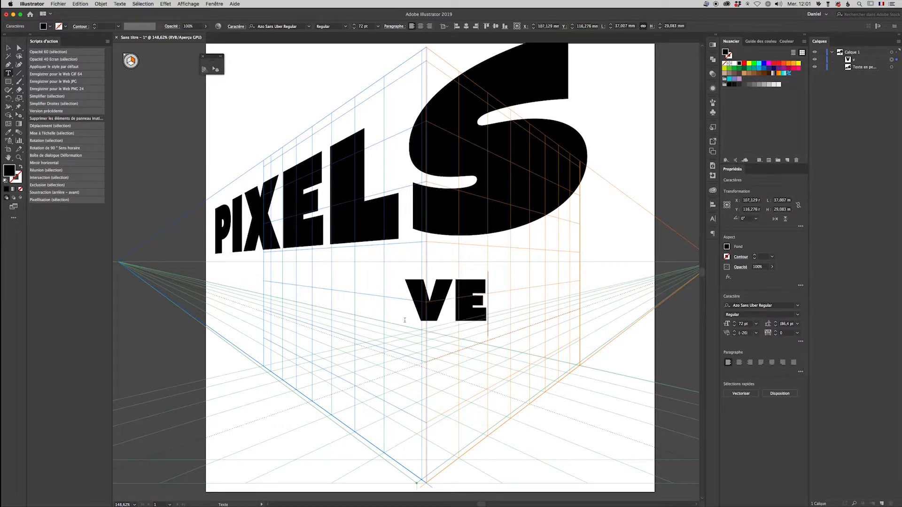
{"action": "type", "text": "CTEURS"}
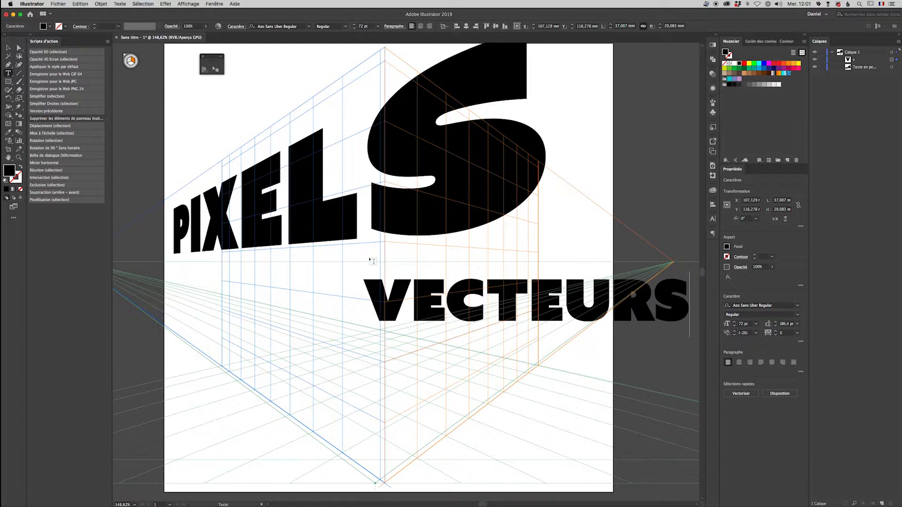
{"action": "left_click", "coordinate": [215, 69]}
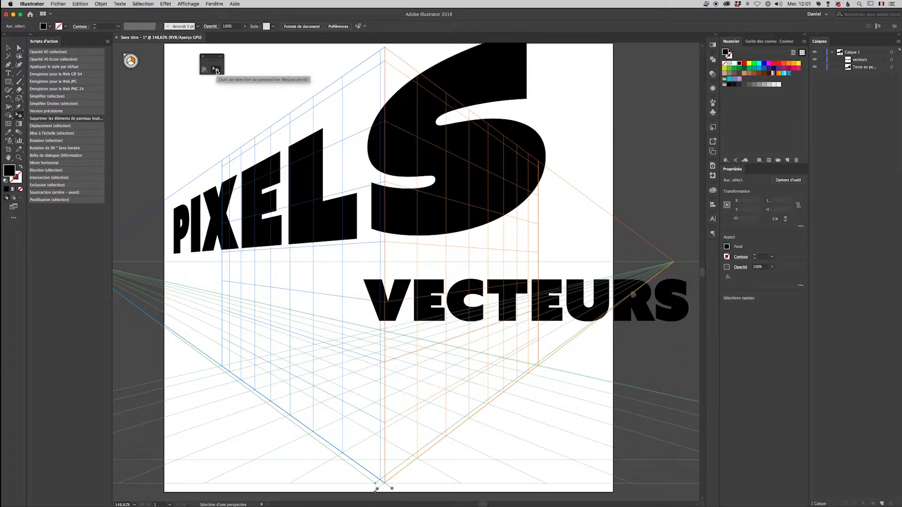
{"action": "left_click_drag", "start_coordinate": [506, 306], "coordinate": [326, 326]}
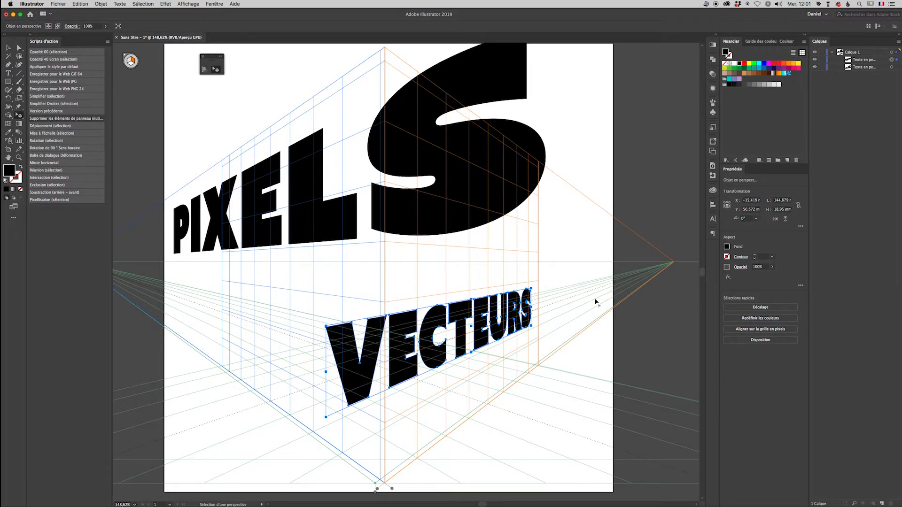
- Scale the "VECTEURS" text on the right plane to about 681 mm wide and 78 mm high, and place it just beneath "PIXELS"
{"action": "left_click_drag", "start_coordinate": [531, 289], "coordinate": [605, 284]}
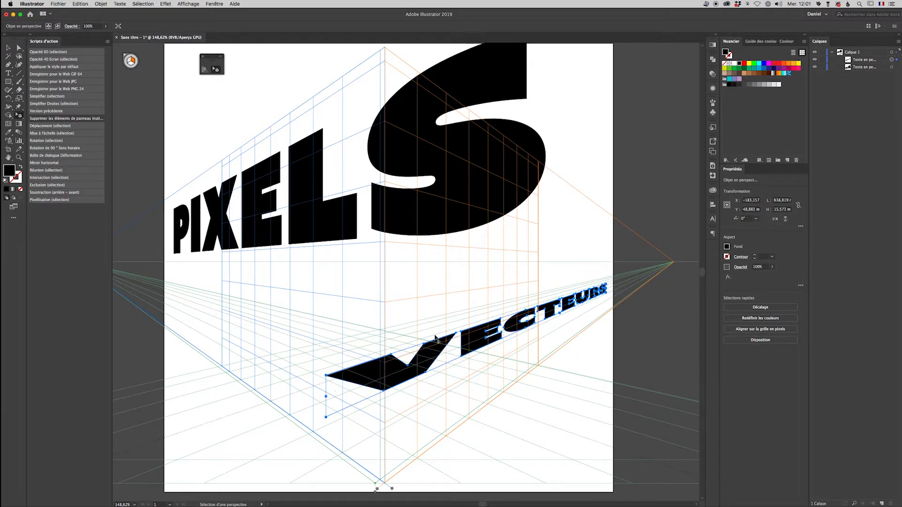
{"action": "left_click_drag", "start_coordinate": [459, 334], "coordinate": [466, 289]}
{"action": "left_click_drag", "start_coordinate": [346, 296], "coordinate": [339, 262]}
{"action": "left_click_drag", "start_coordinate": [337, 339], "coordinate": [235, 411]}
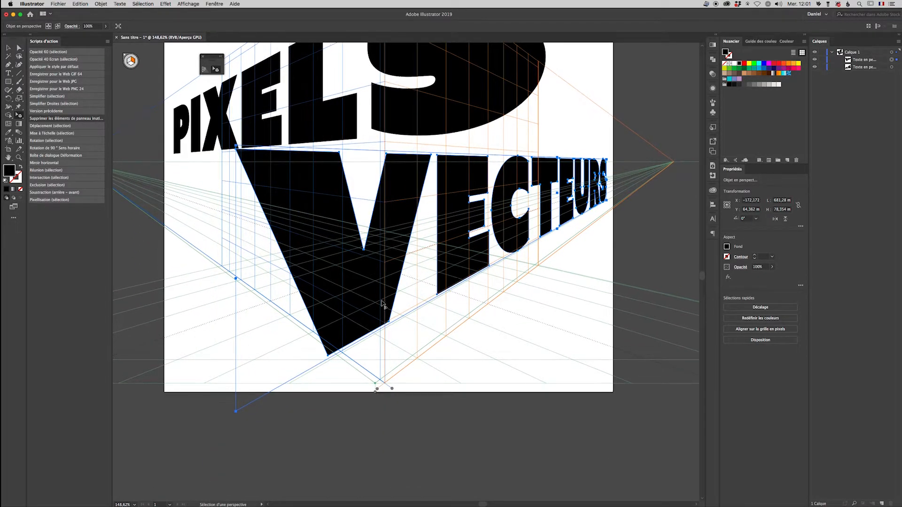
{"action": "scroll", "coordinate": [382, 304], "scroll_direction": "up", "scroll_amount": 3}
{"action": "scroll", "coordinate": [382, 304], "scroll_direction": "up", "scroll_amount": 3}
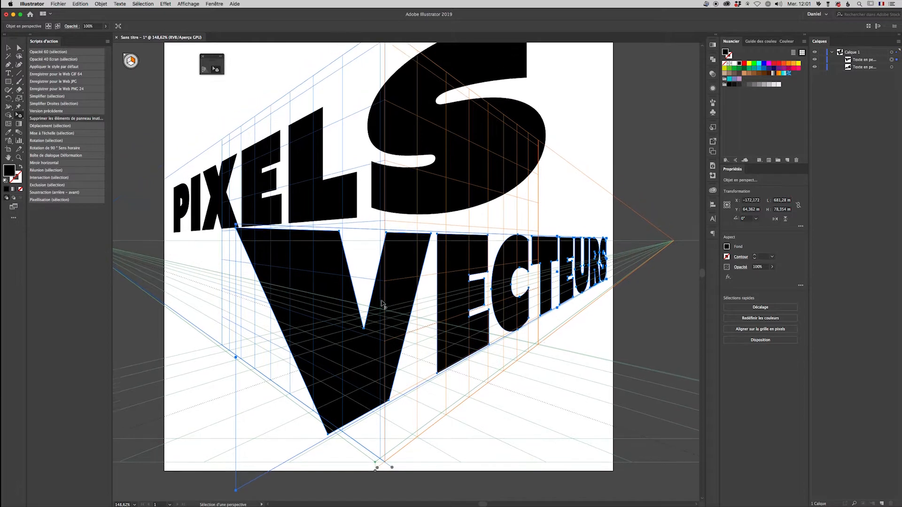
{"action": "left_click_drag", "start_coordinate": [367, 392], "coordinate": [339, 421]}
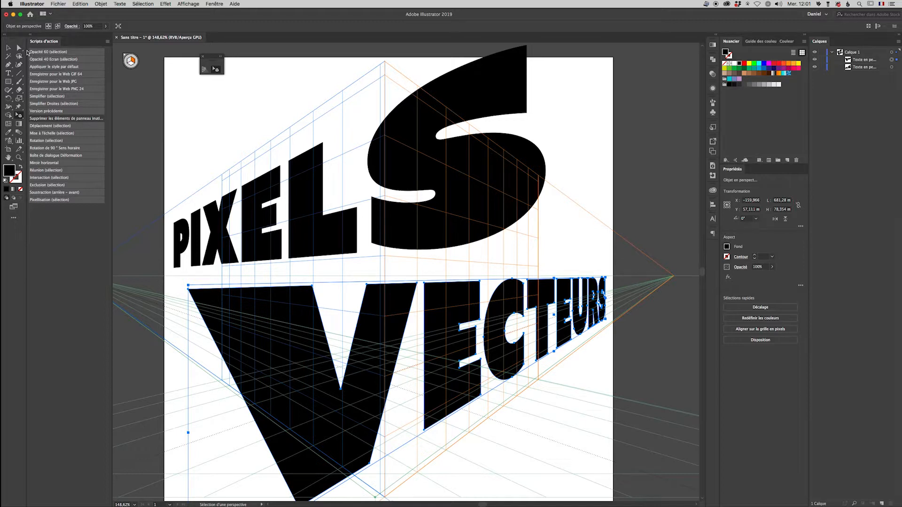
- Make the horizontal grid the active plane and add the text "&" between the two words
{"action": "left_click", "coordinate": [132, 62]}
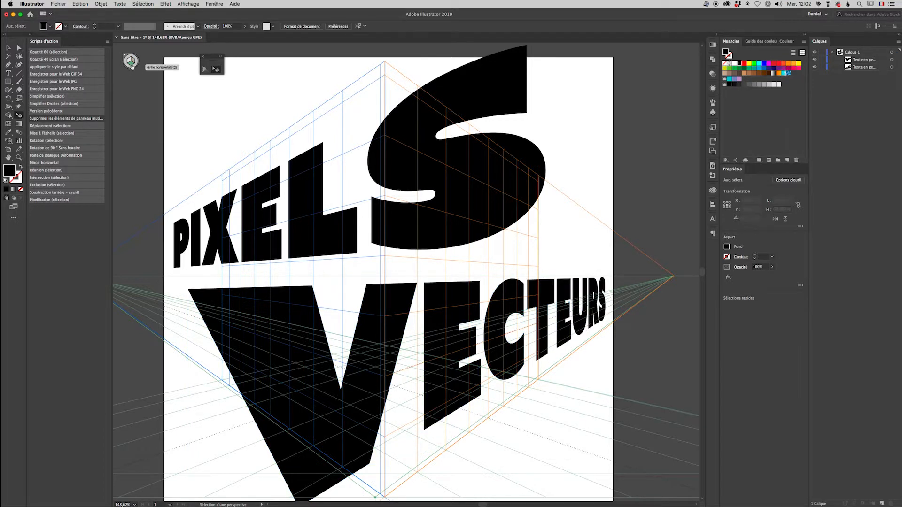
{"action": "left_click", "coordinate": [9, 74]}
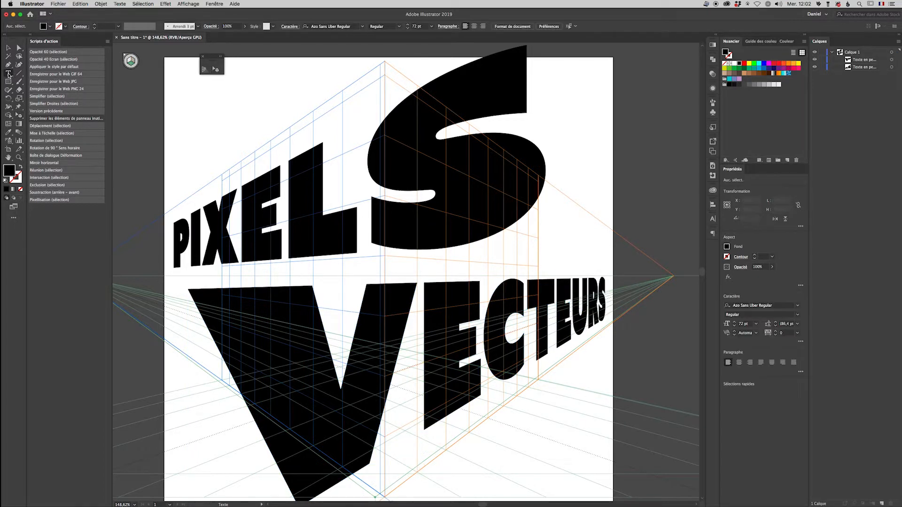
{"action": "left_click", "coordinate": [394, 267]}
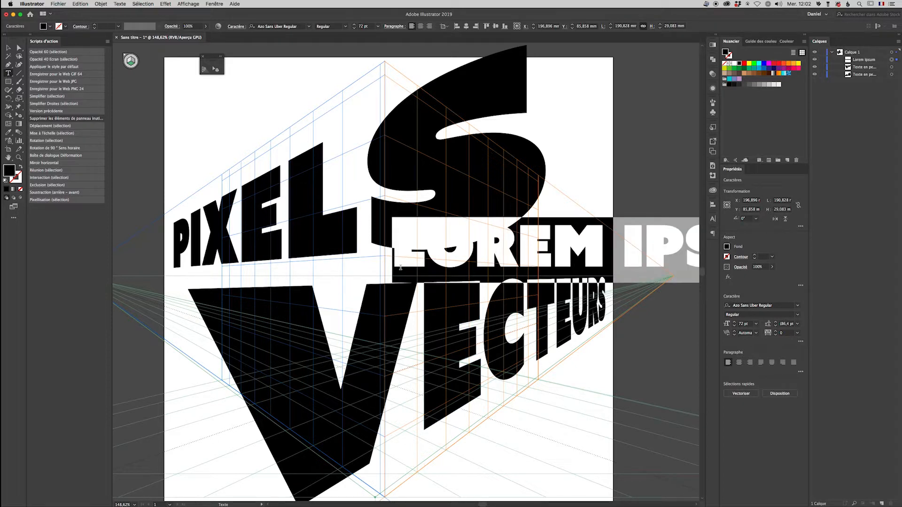
{"action": "type", "text": "&"}
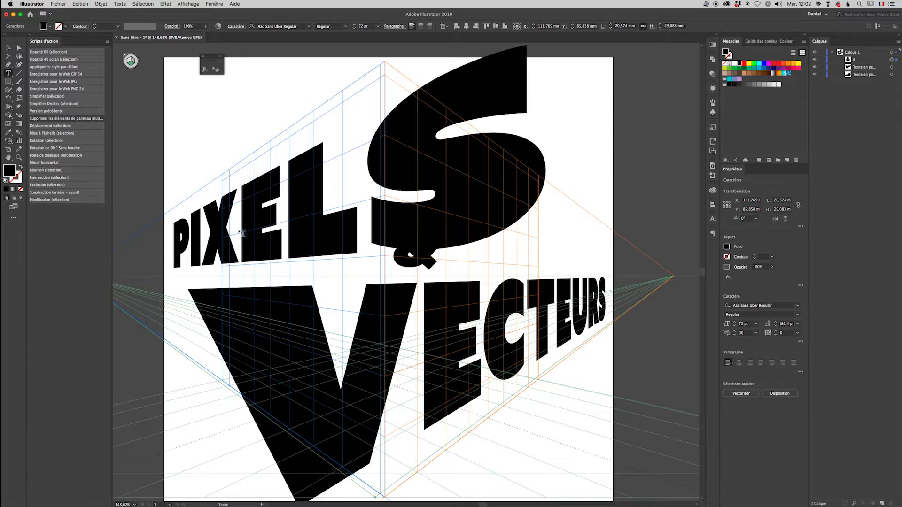
- Try placing and enlarging the "&" on the horizontal perspective plane, and delete it
{"action": "left_click", "coordinate": [216, 69]}
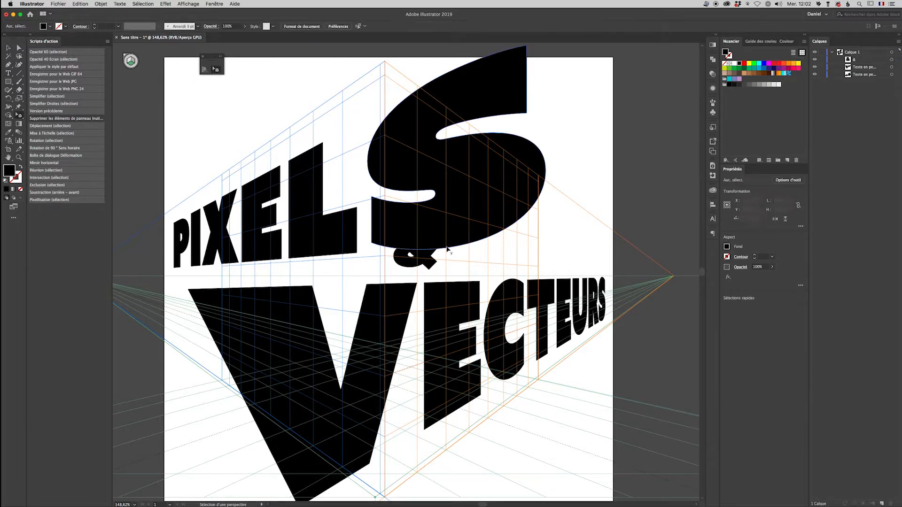
{"action": "left_click_drag", "start_coordinate": [429, 264], "coordinate": [413, 277]}
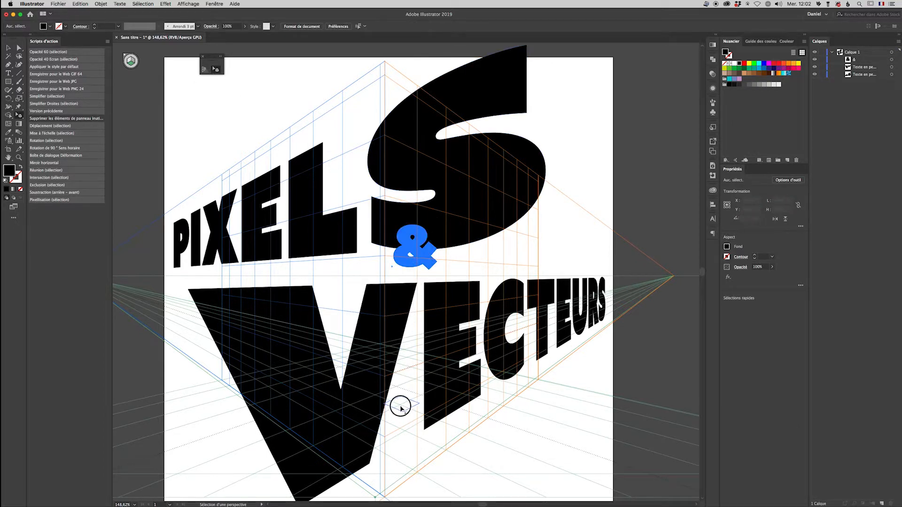
{"action": "left_click_drag", "start_coordinate": [404, 404], "coordinate": [427, 464]}
{"action": "mouse_move", "coordinate": [411, 430]}
{"action": "left_mouse_down"}
{"action": "mouse_move", "coordinate": [401, 418]}
{"action": "mouse_move", "coordinate": [412, 437]}
{"action": "mouse_move", "coordinate": [408, 459]}
{"action": "mouse_move", "coordinate": [477, 474]}
{"action": "mouse_move", "coordinate": [455, 463]}
{"action": "left_mouse_up"}
{"action": "key", "text": "Delete"}
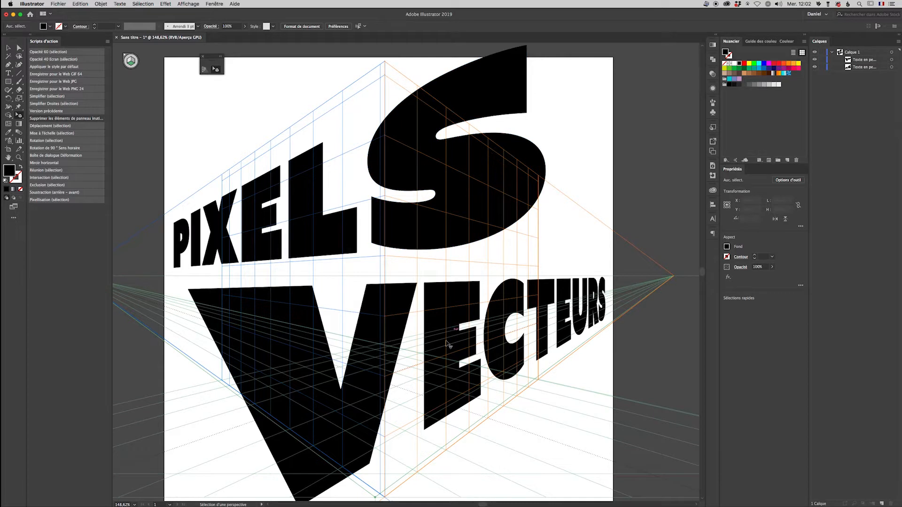
{"action": "scroll", "coordinate": [418, 389], "scroll_direction": "down", "scroll_amount": 1}
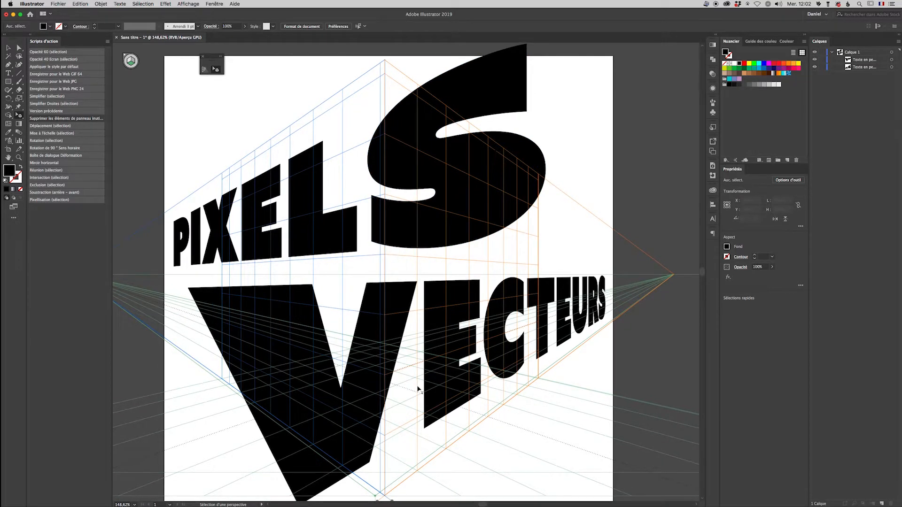
{"action": "scroll", "coordinate": [418, 389], "scroll_direction": "down", "scroll_amount": 3}
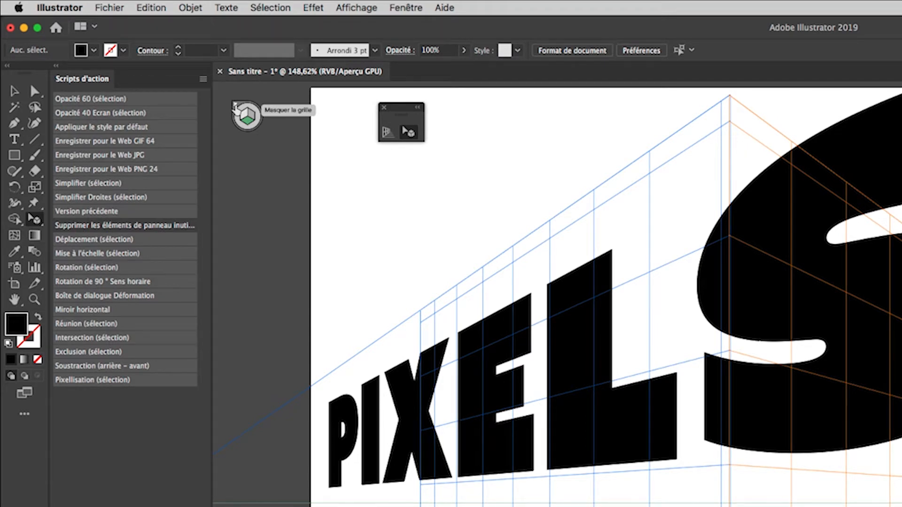
- Widen and reposition "PIXELS" on the left perspective plane, and move "VECTEURS" along the right plane to sit close beneath it
{"action": "left_click", "coordinate": [233, 105]}
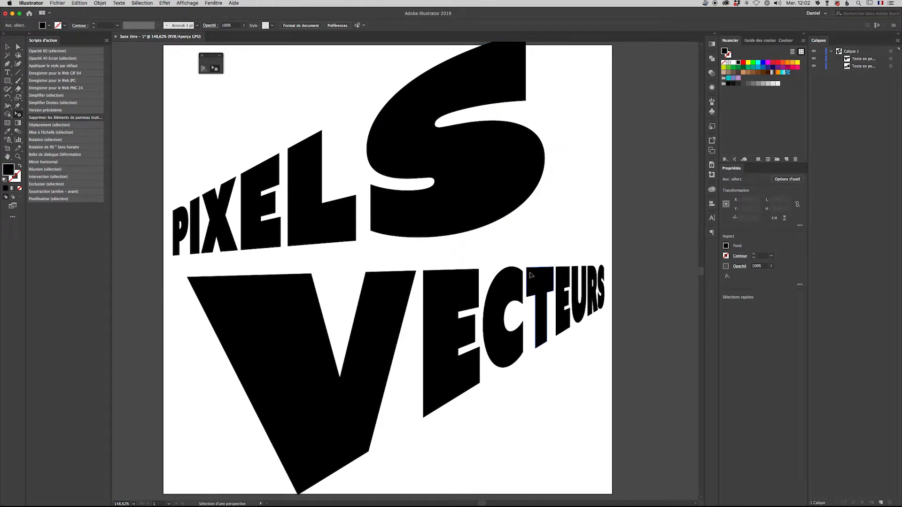
{"action": "left_click", "coordinate": [203, 69]}
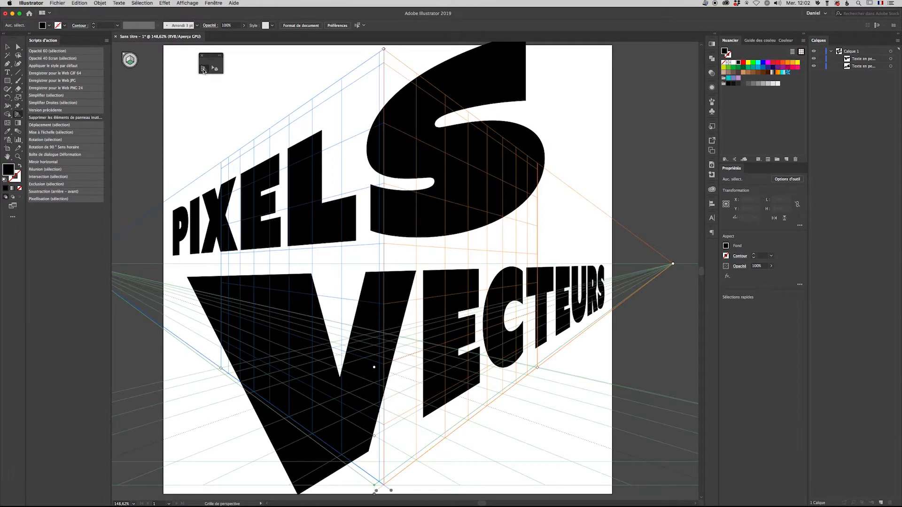
{"action": "left_click", "coordinate": [215, 68]}
{"action": "left_click", "coordinate": [493, 91]}
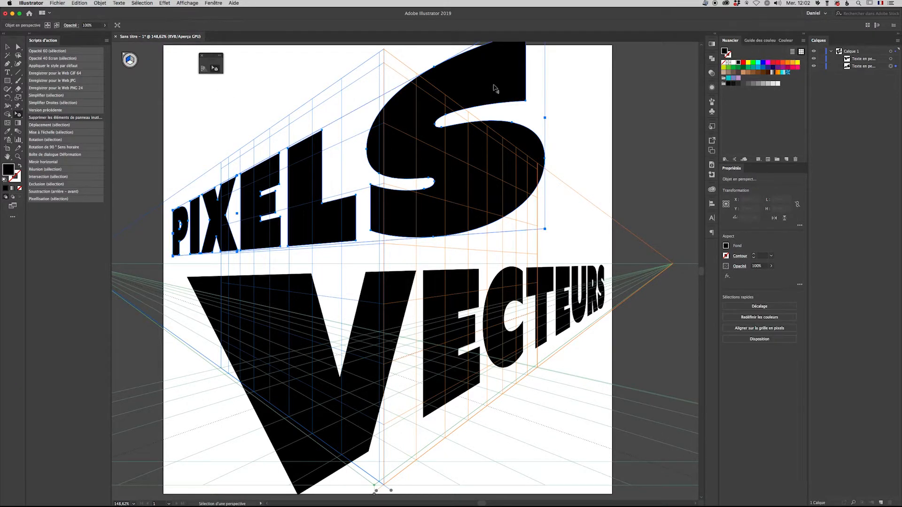
{"action": "mouse_move", "coordinate": [544, 117]}
{"action": "left_mouse_down"}
{"action": "mouse_move", "coordinate": [561, 116]}
{"action": "mouse_move", "coordinate": [550, 118]}
{"action": "left_mouse_up"}
{"action": "left_click_drag", "start_coordinate": [419, 122], "coordinate": [446, 138]}
{"action": "left_click_drag", "start_coordinate": [301, 329], "coordinate": [283, 323]}
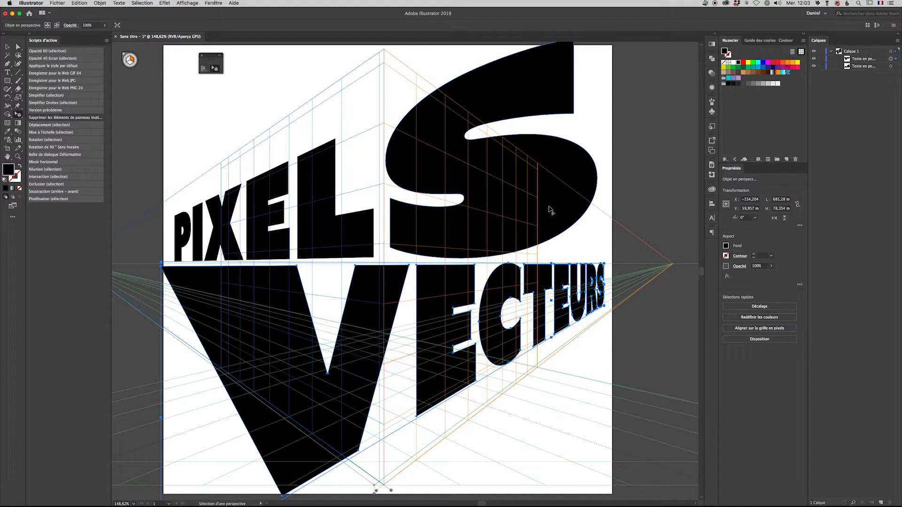
- Hide the perspective grid and move "PIXELS" slightly down with the Selection tool, accepting its expansion into a regular group
{"action": "left_click", "coordinate": [124, 55]}
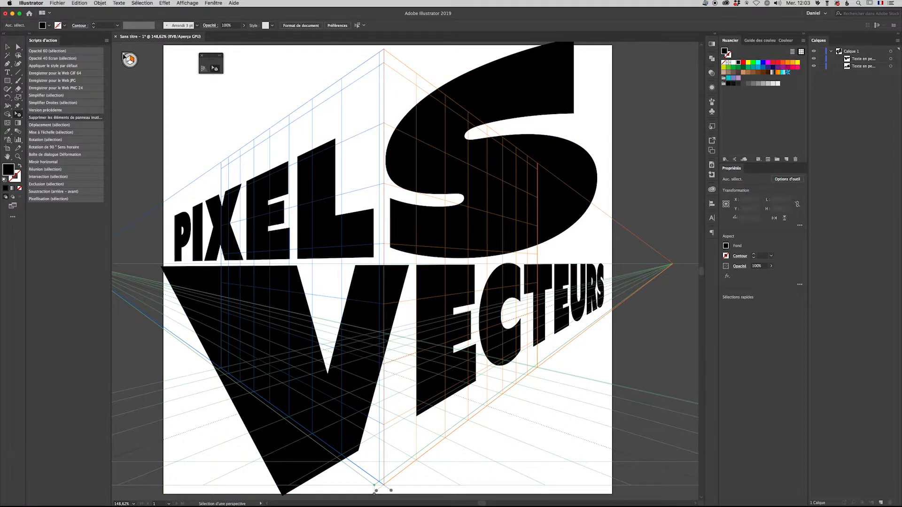
{"action": "left_click", "coordinate": [123, 54]}
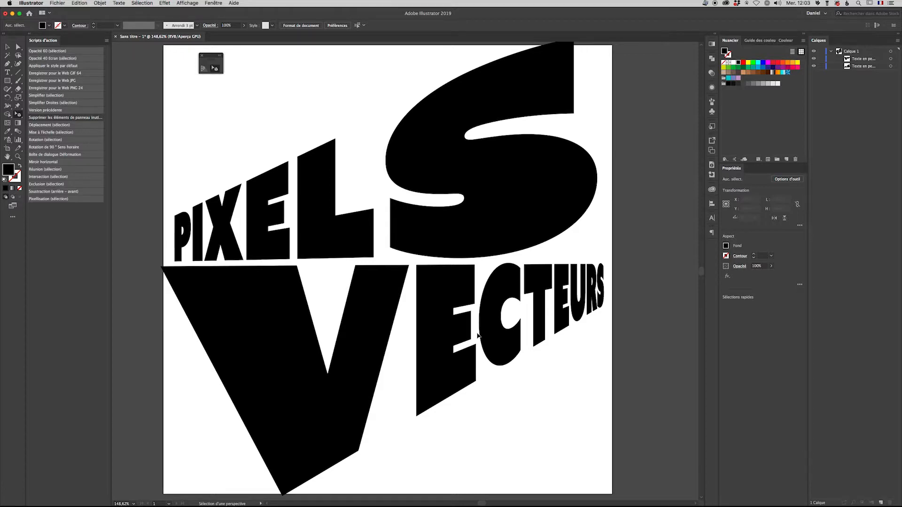
{"action": "left_click", "coordinate": [7, 46]}
{"action": "left_click_drag", "start_coordinate": [543, 196], "coordinate": [544, 201]}
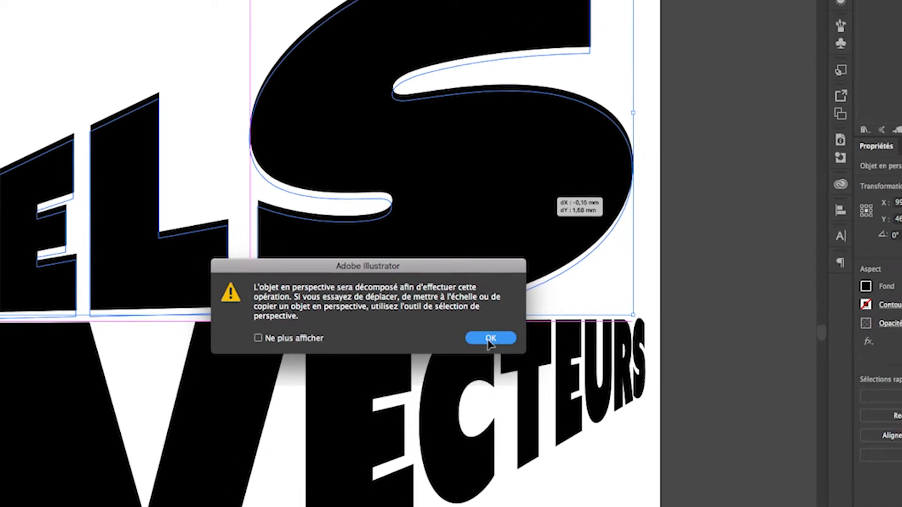
{"action": "left_click", "coordinate": [572, 293]}
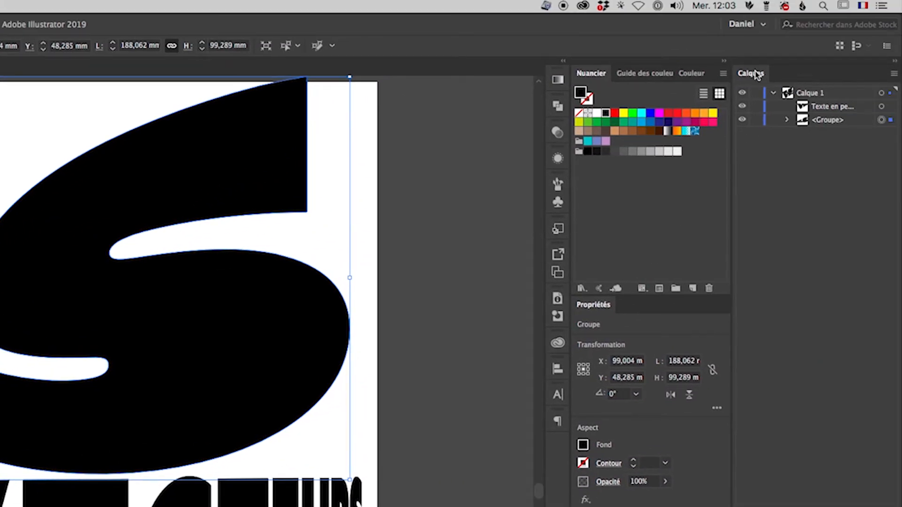
- Examine the nested groups and individual letter shapes of the expanded "PIXELS" object in the layer structure
{"action": "left_click", "coordinate": [788, 121]}
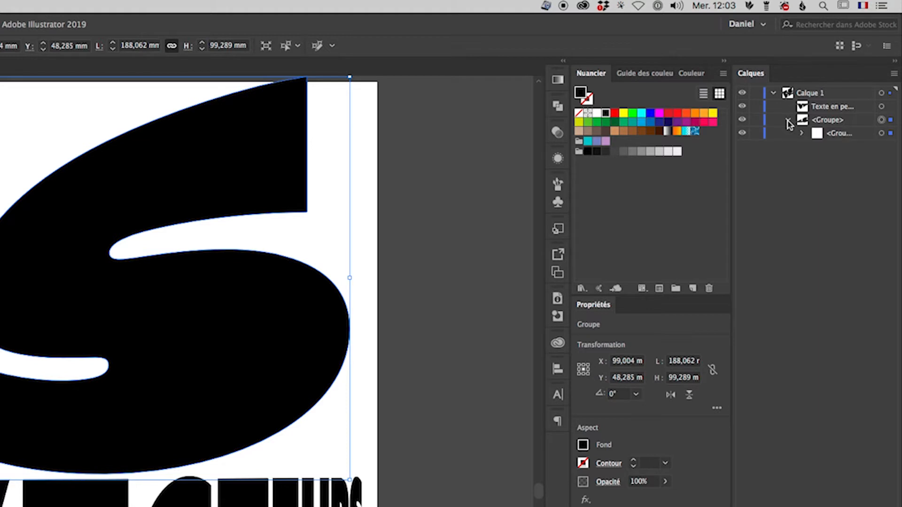
{"action": "left_click", "coordinate": [803, 133]}
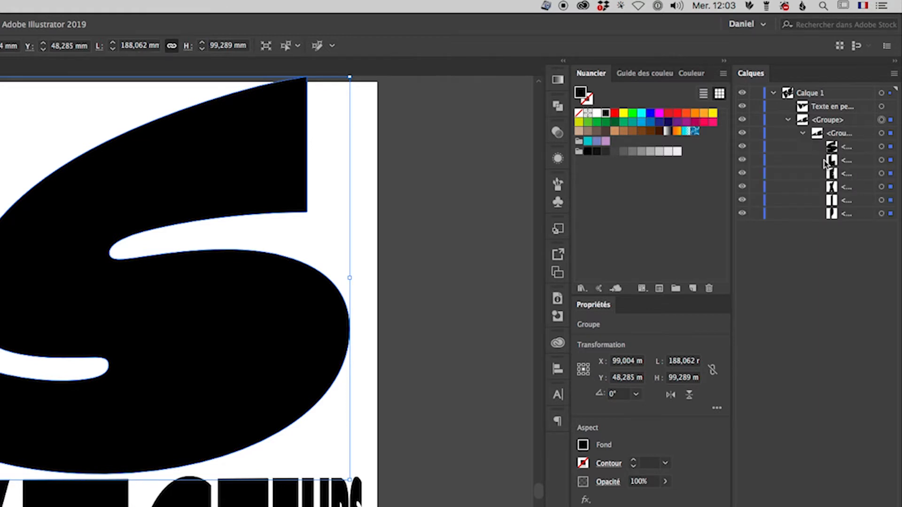
{"action": "left_click", "coordinate": [803, 133]}
{"action": "left_click", "coordinate": [789, 121]}
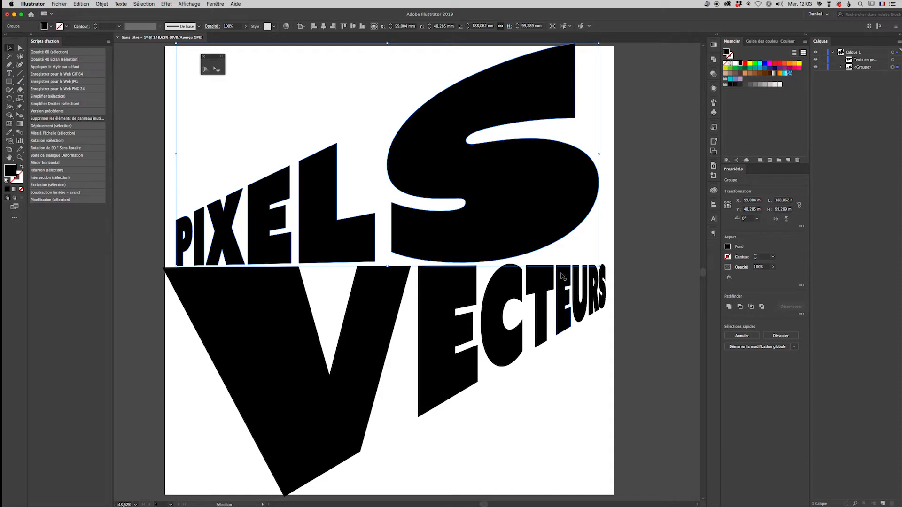
- Move "VECTEURS" with the Selection tool, accept its expansion into a regular group, and position it just below "PIXELS"
{"action": "left_click", "coordinate": [305, 372]}
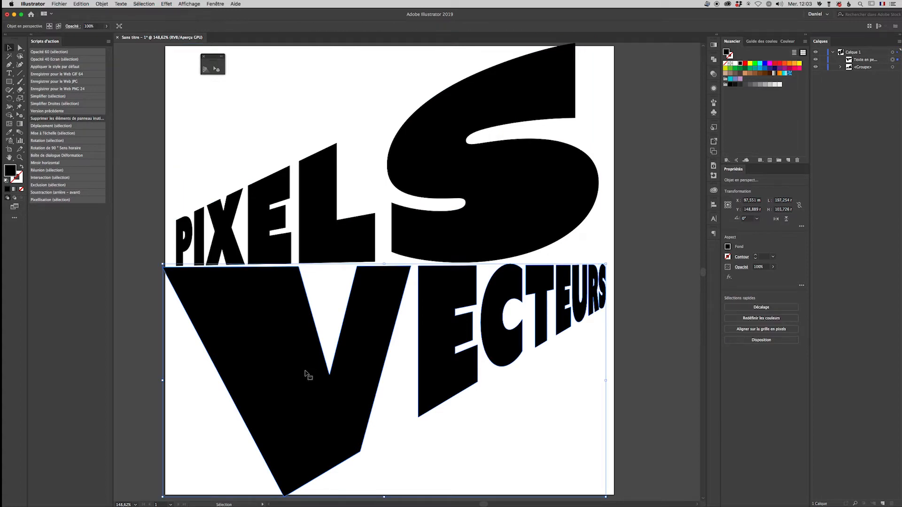
{"action": "left_click_drag", "start_coordinate": [305, 374], "coordinate": [304, 373]}
{"action": "left_click", "coordinate": [526, 276]}
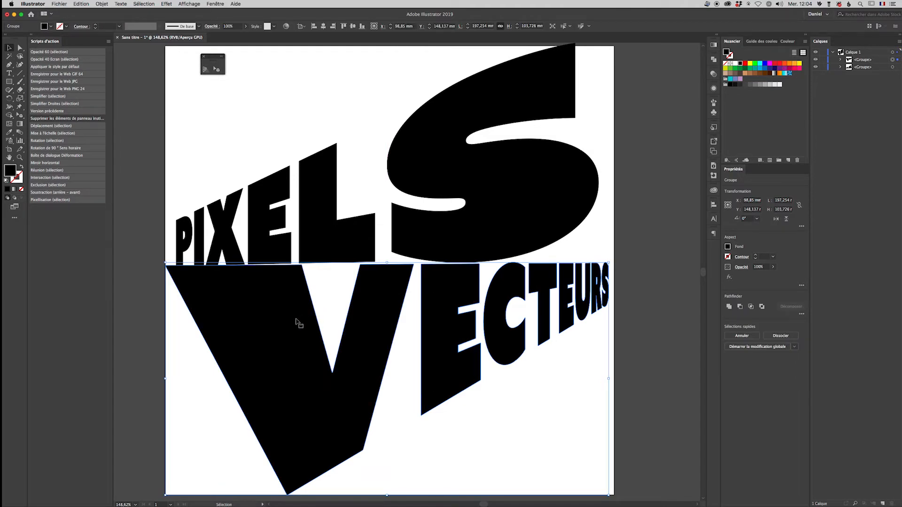
{"action": "left_click_drag", "start_coordinate": [294, 308], "coordinate": [296, 312]}
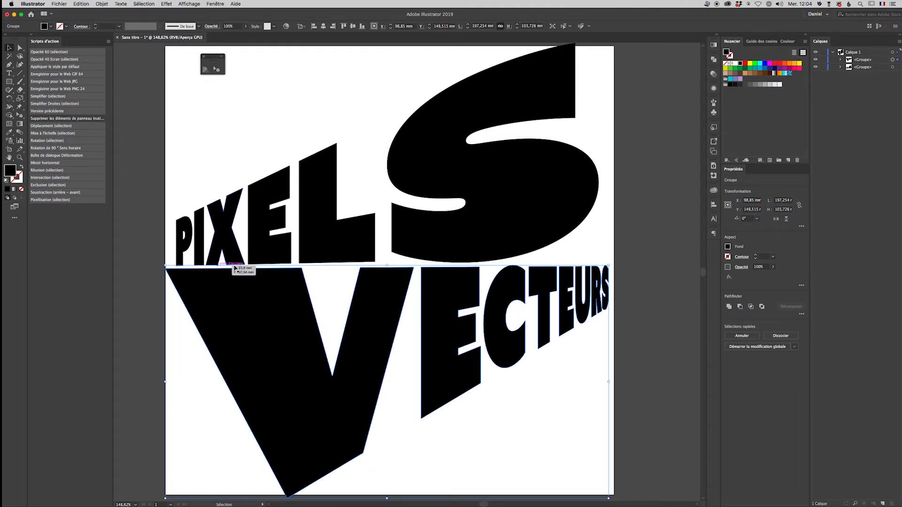
- Rotate the "PIXELS" group slightly to level its baseline above "VECTEURS", and widen it to about 193 mm
{"action": "left_click", "coordinate": [551, 217]}
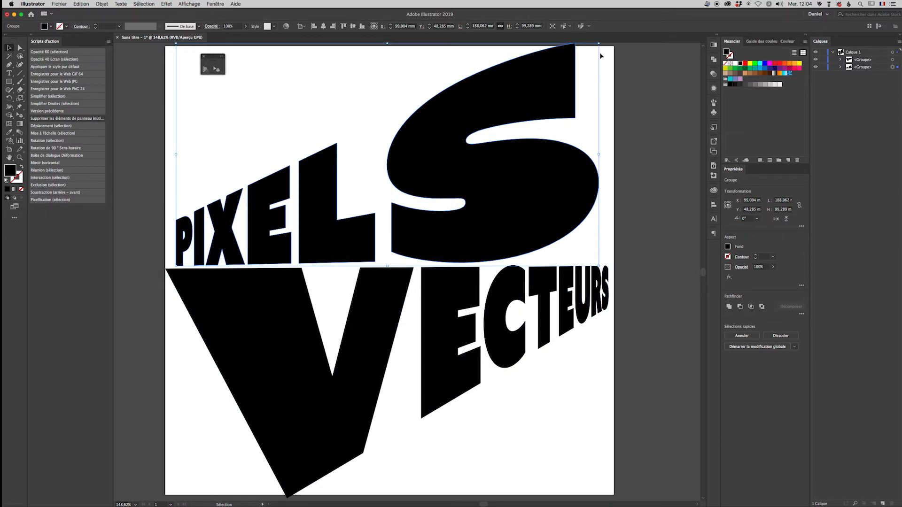
{"action": "left_click_drag", "start_coordinate": [603, 44], "coordinate": [604, 52]}
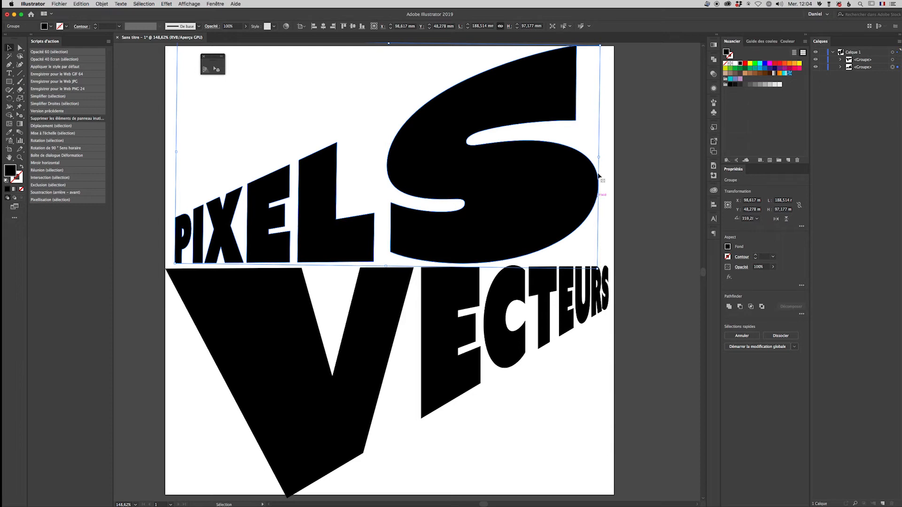
{"action": "left_click", "coordinate": [599, 157]}
{"action": "left_click_drag", "start_coordinate": [599, 157], "coordinate": [610, 157]}
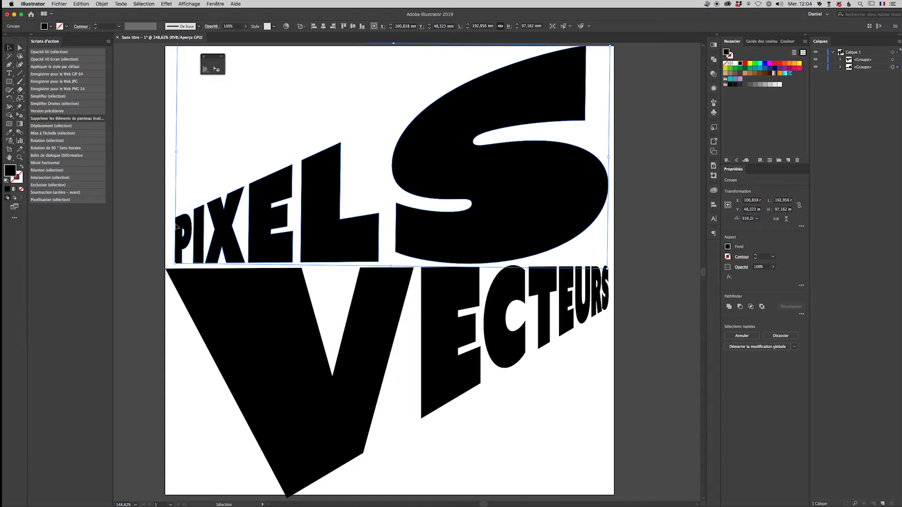
{"action": "left_click_drag", "start_coordinate": [171, 259], "coordinate": [173, 265]}
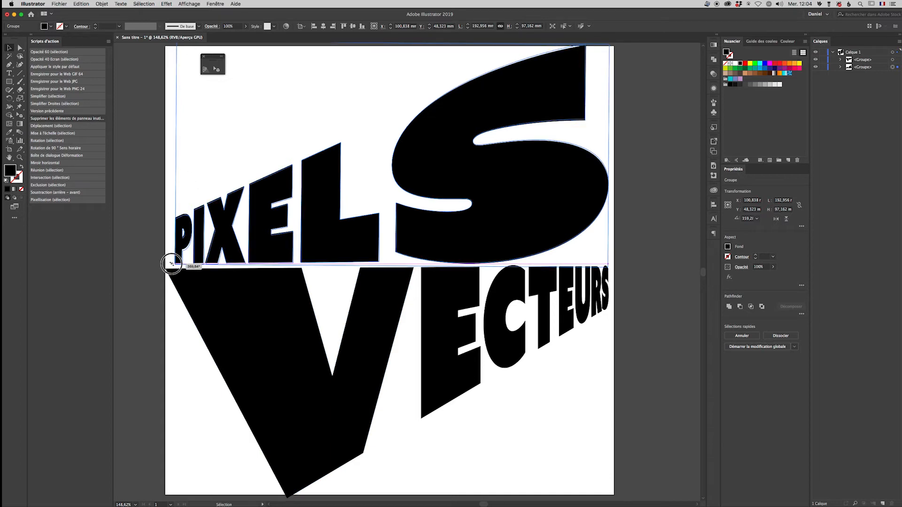
{"action": "left_click", "coordinate": [595, 408]}
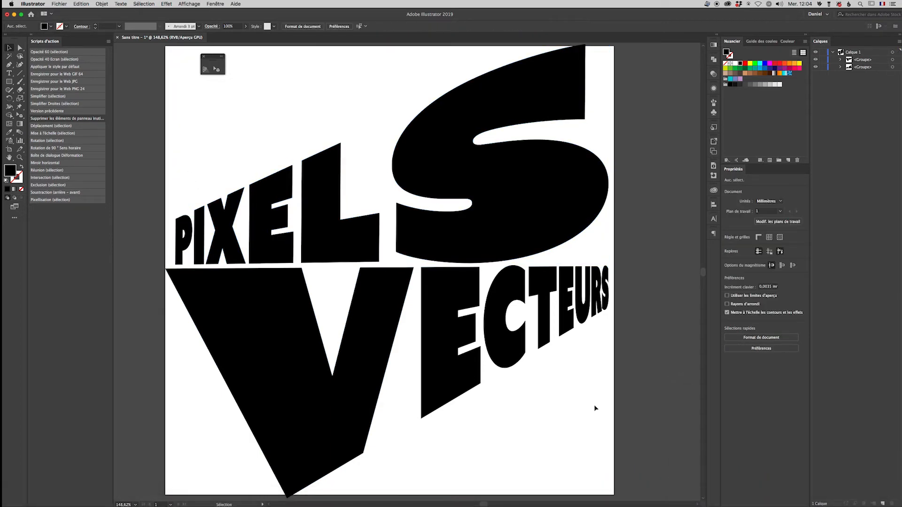